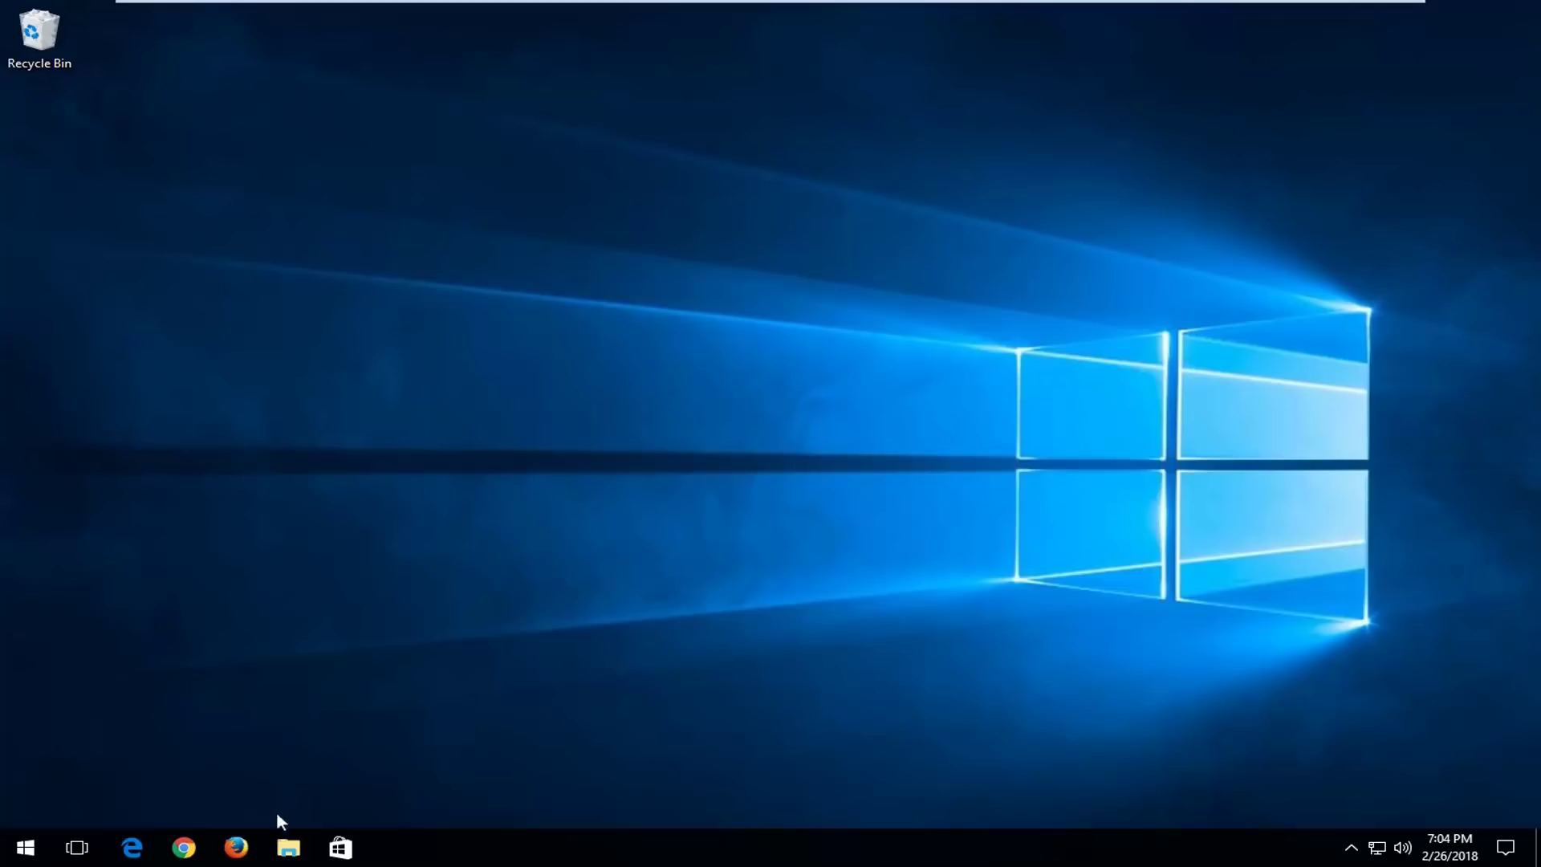
Step: Load google.com in a maximized Chrome window and enter 'fornite download' in the search box
{"action": "left_click", "coordinate": [184, 842]}
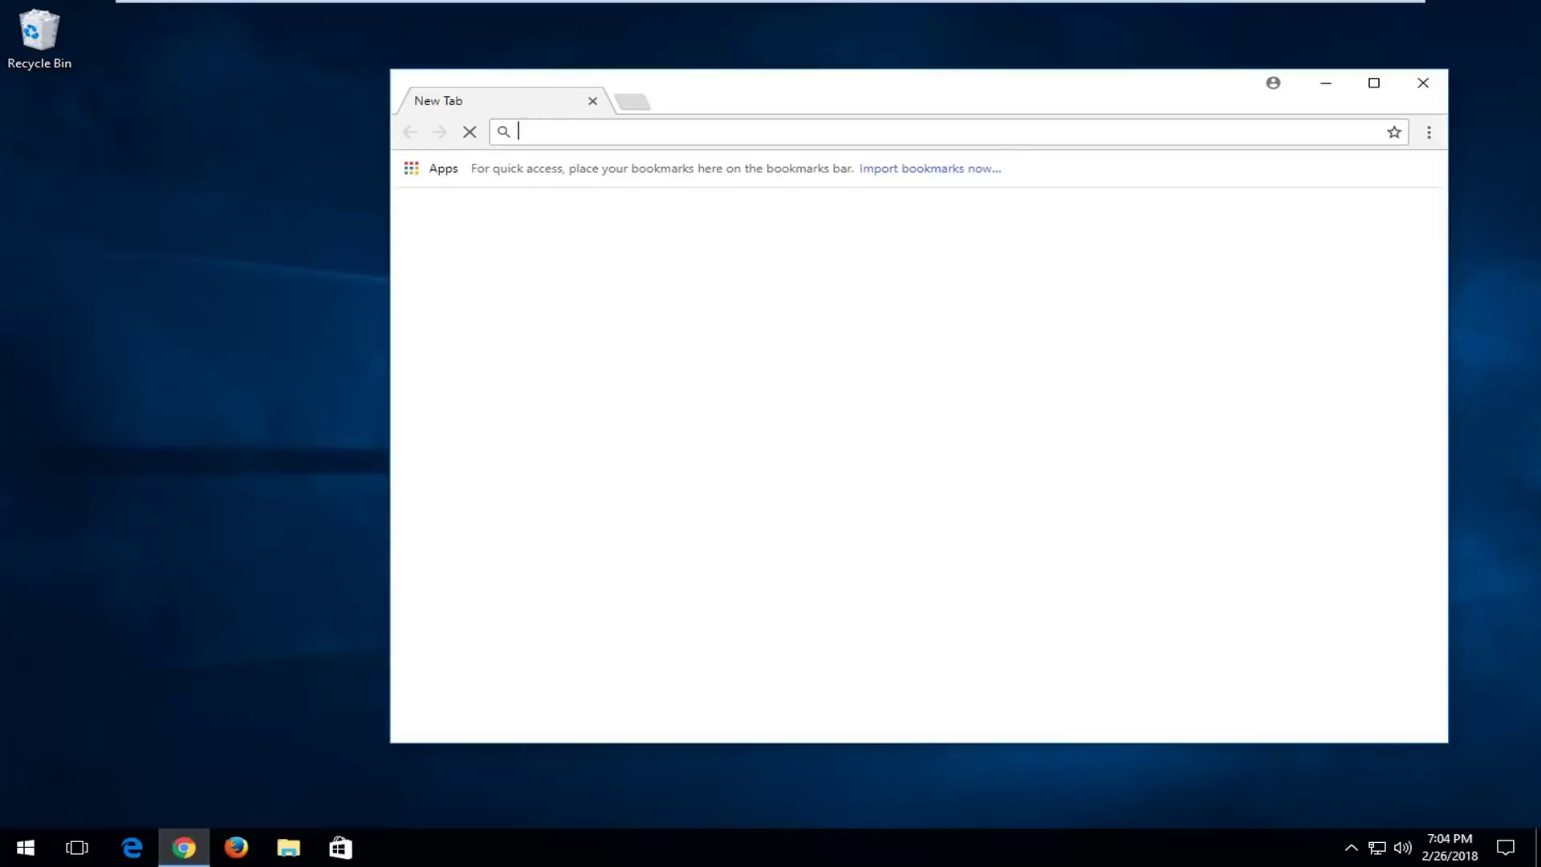
{"action": "type", "text": "fort"}
{"action": "key", "text": "ctrl+a"}
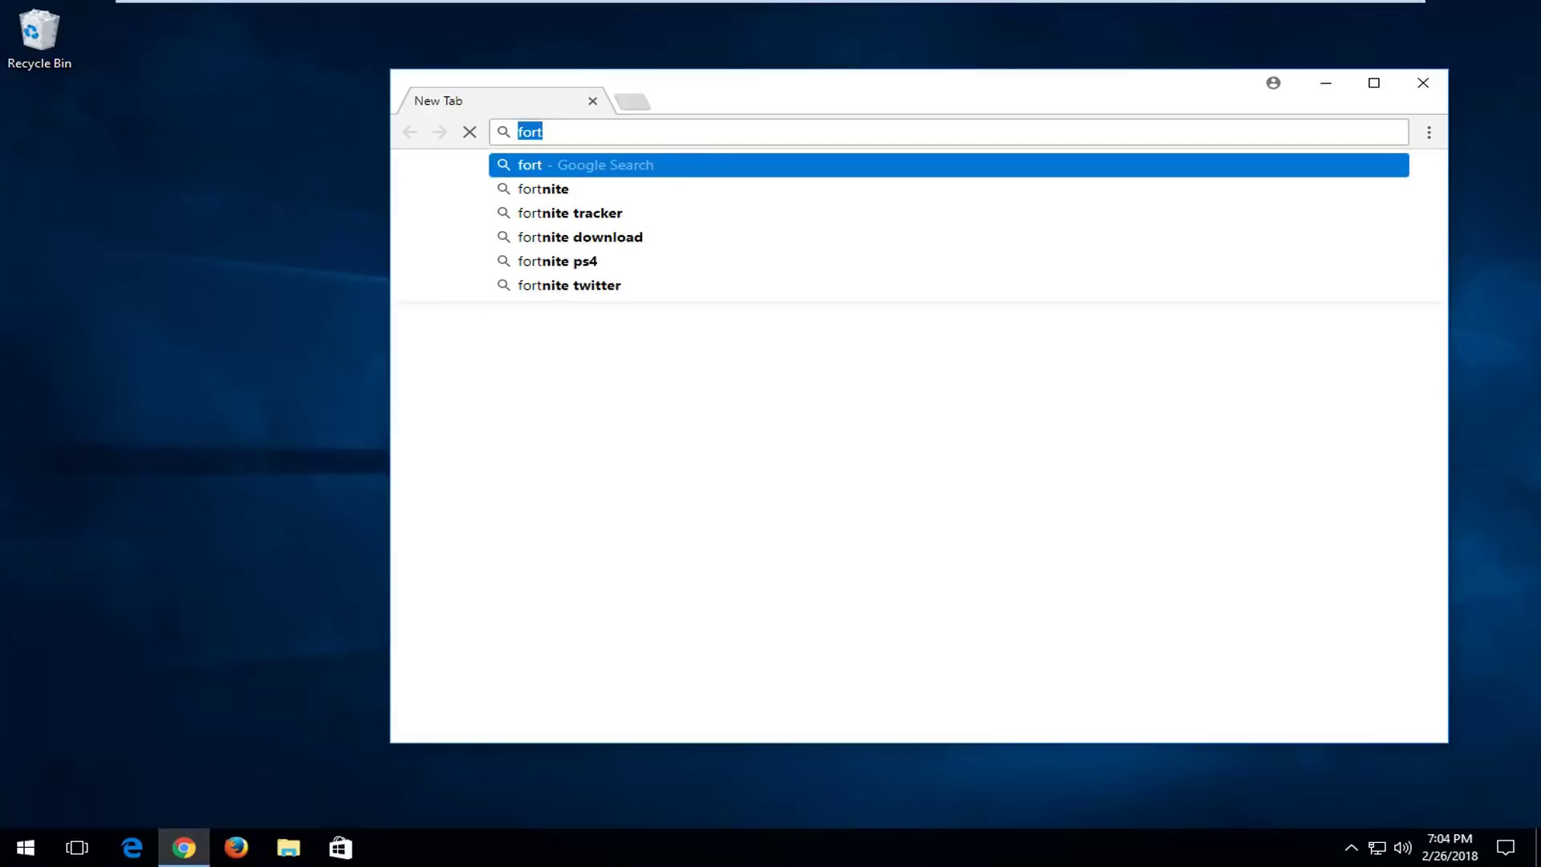
{"action": "type", "text": "google.com"}
{"action": "key", "text": "Return"}
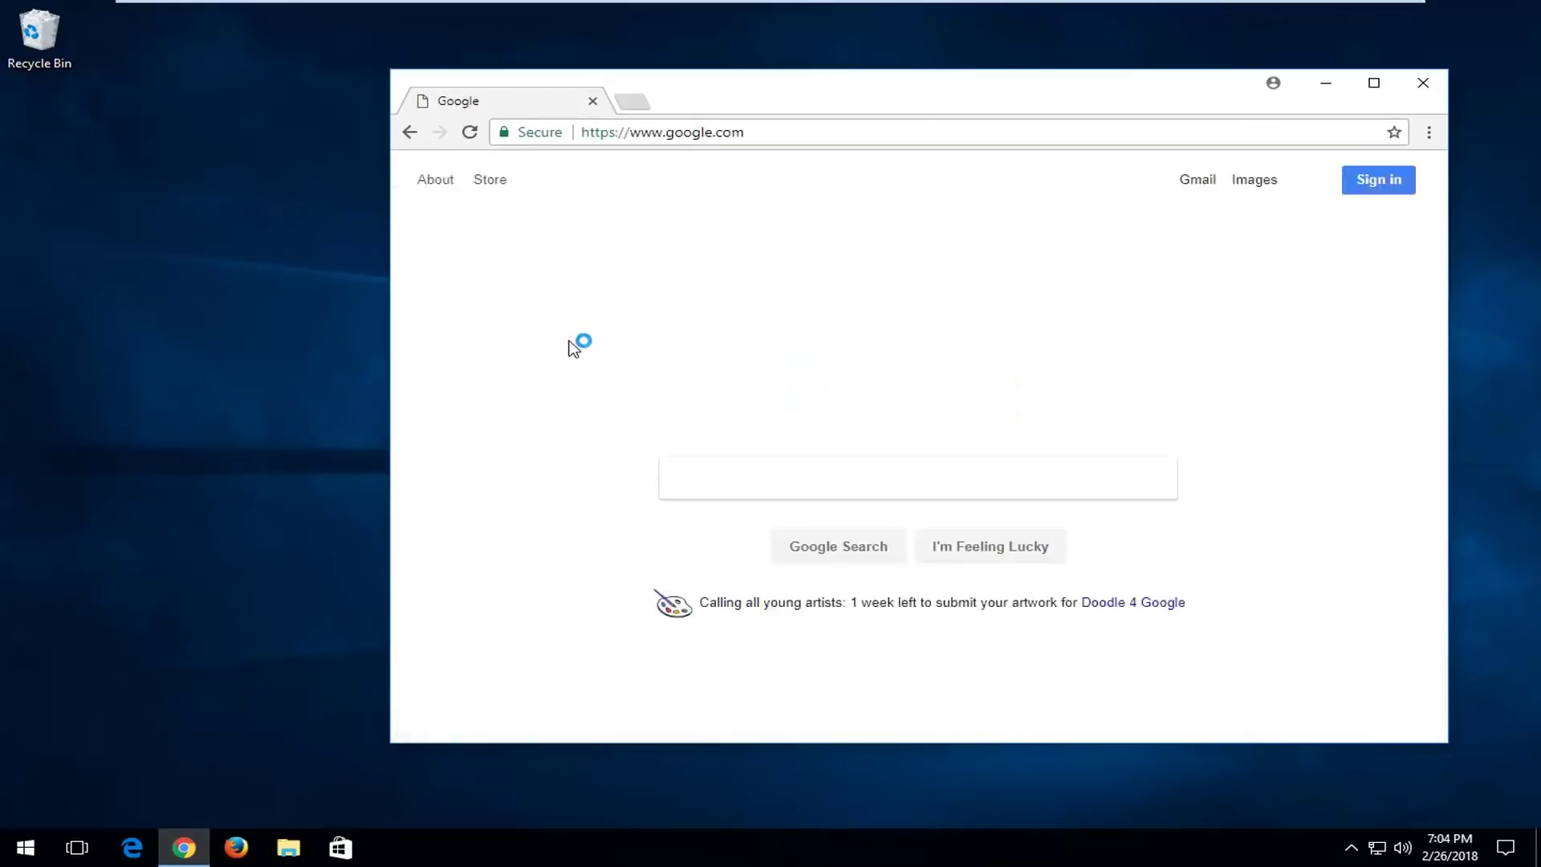
{"action": "key", "text": "super+Up"}
{"action": "type", "text": "f"}
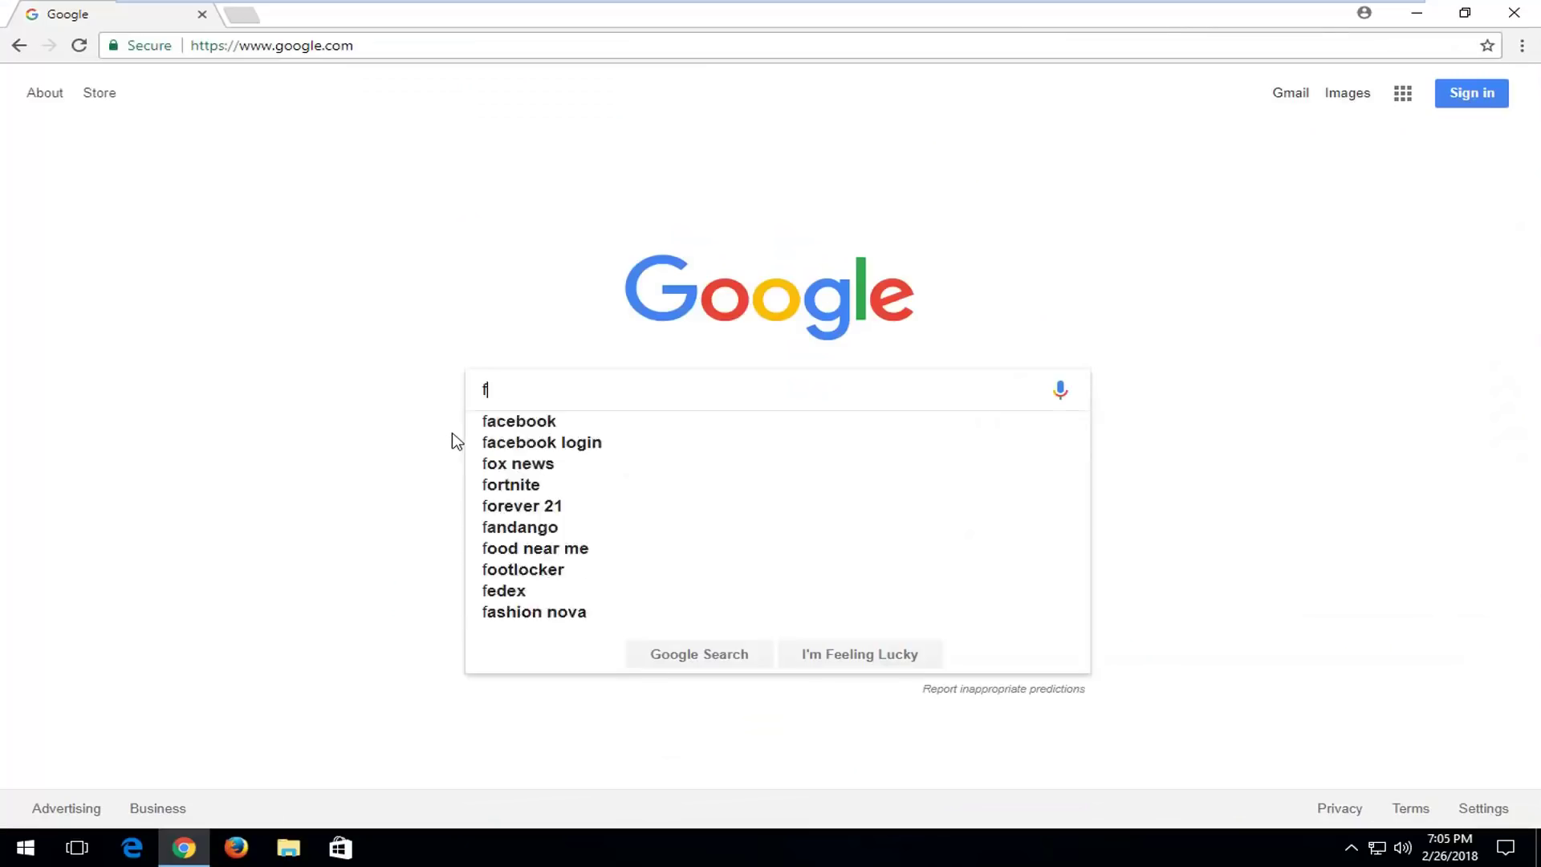
{"action": "type", "text": "ornite down"}
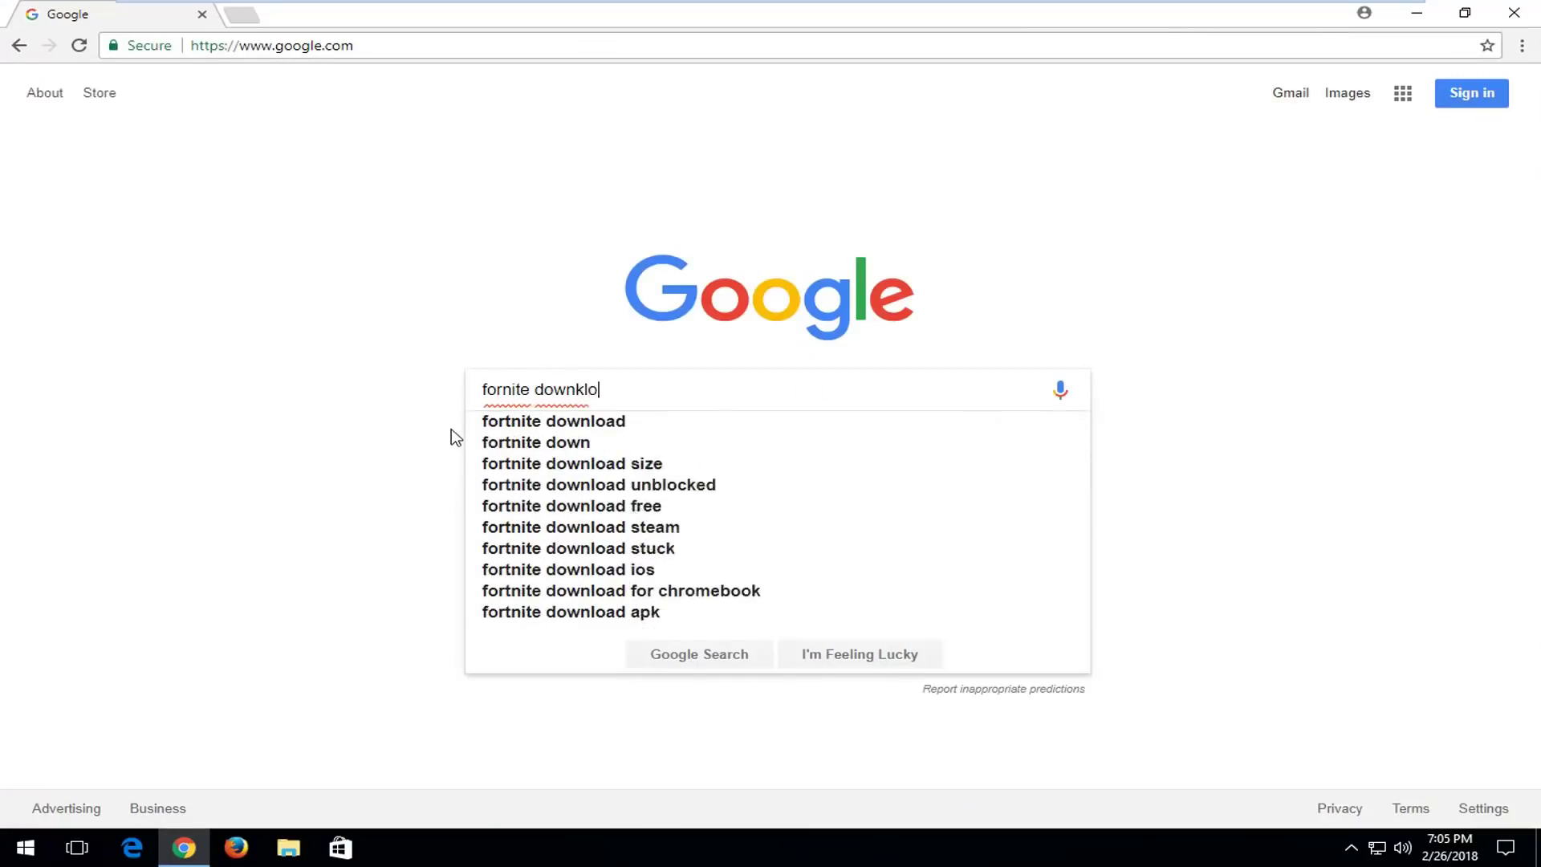
{"action": "type", "text": "load"}
Step: Run the 'fornite download' search and open the 'Download - Epic Games' result
{"action": "key", "text": "Return"}
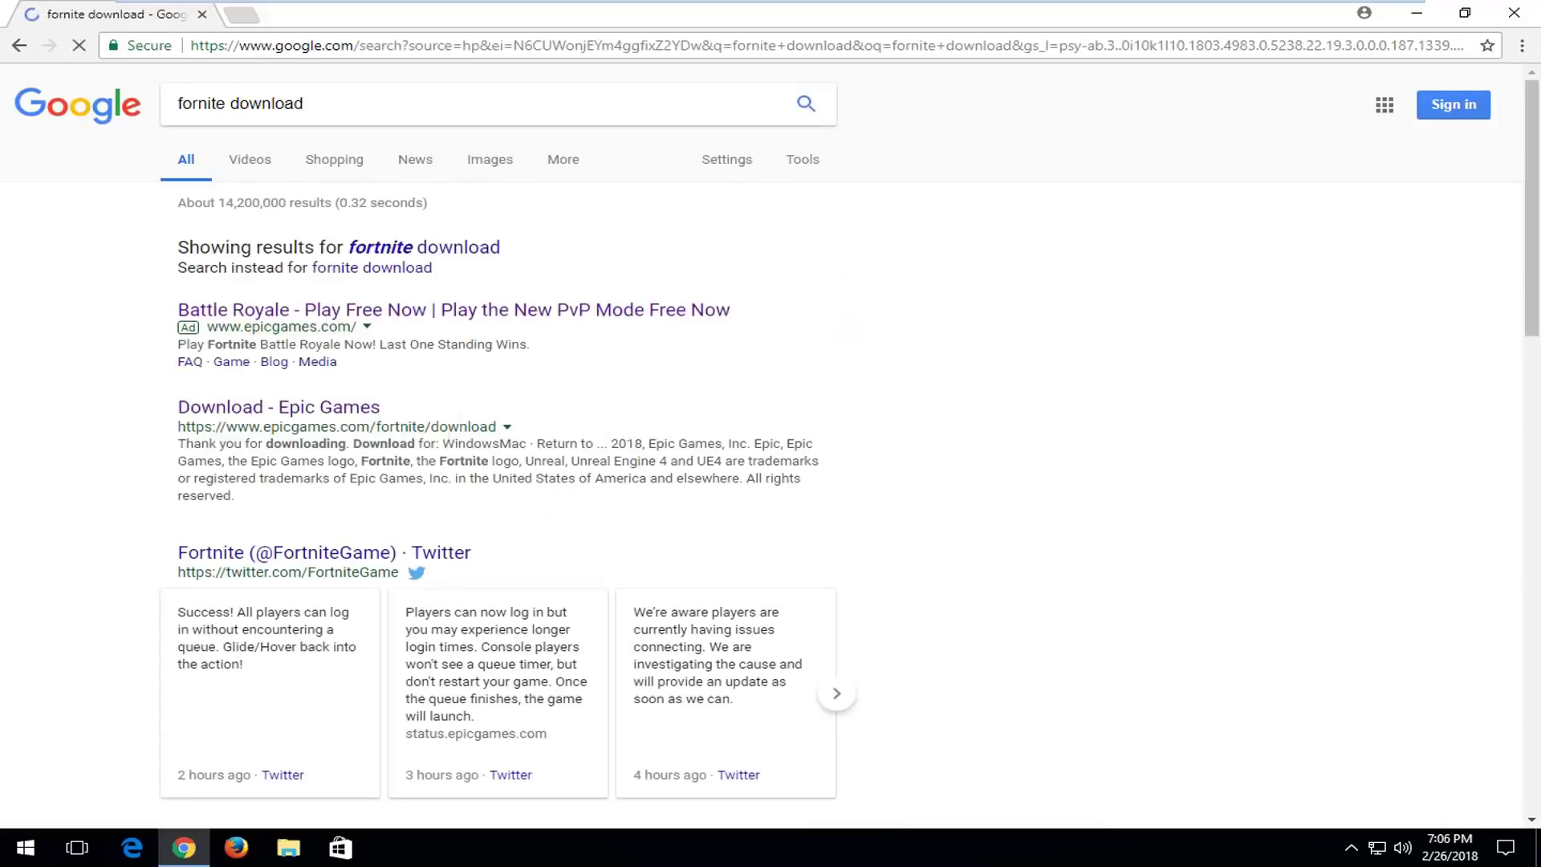
{"action": "left_click", "coordinate": [319, 414]}
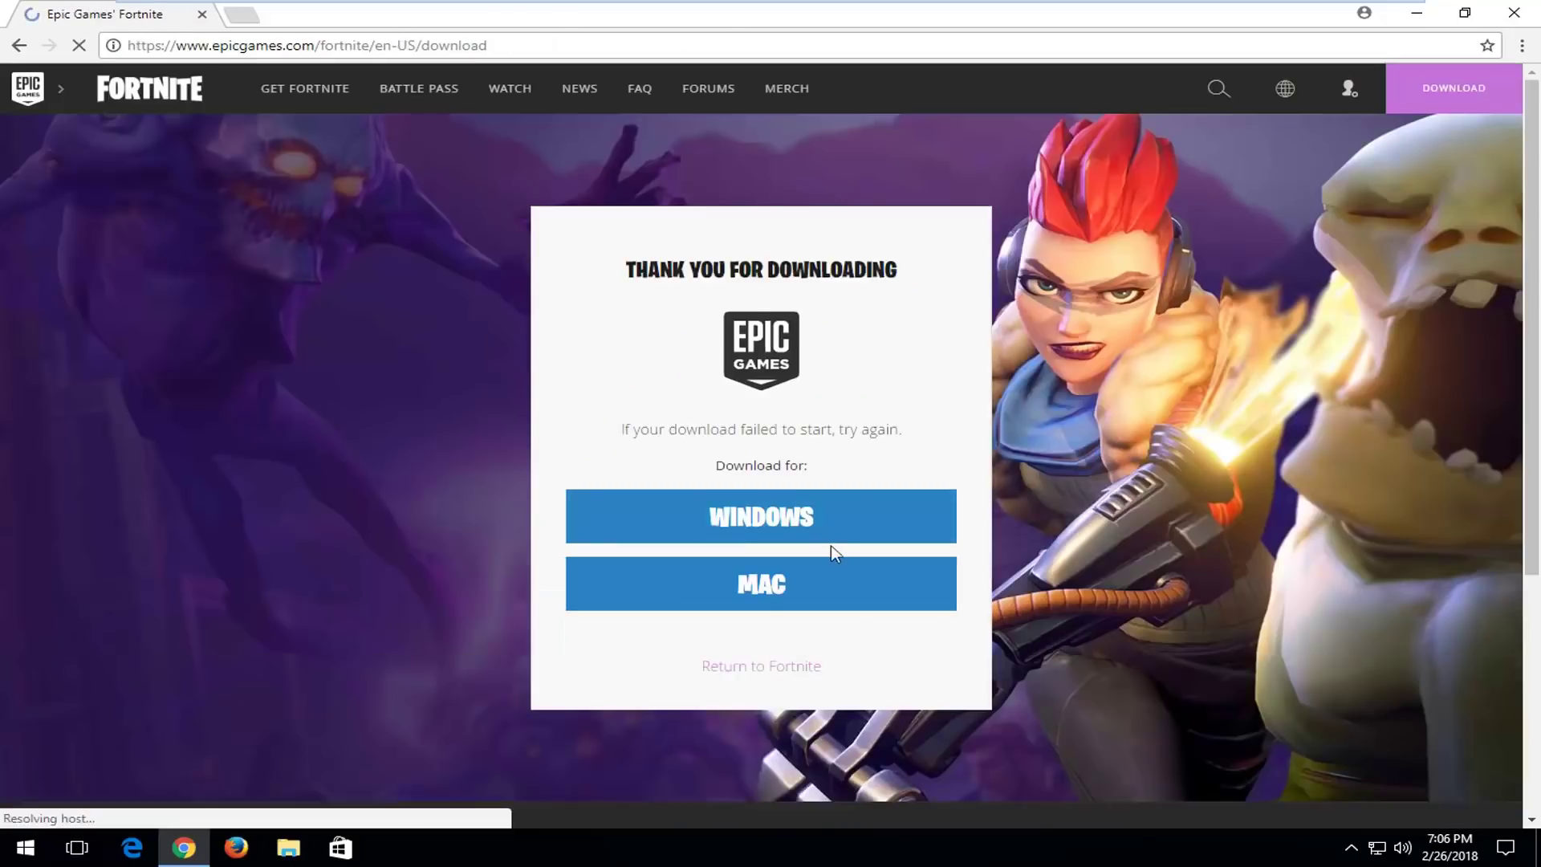
Step: Download the Windows EpicInstaller-7.4.0 .msi, keep it despite the warning, and open it
{"action": "left_click", "coordinate": [719, 543]}
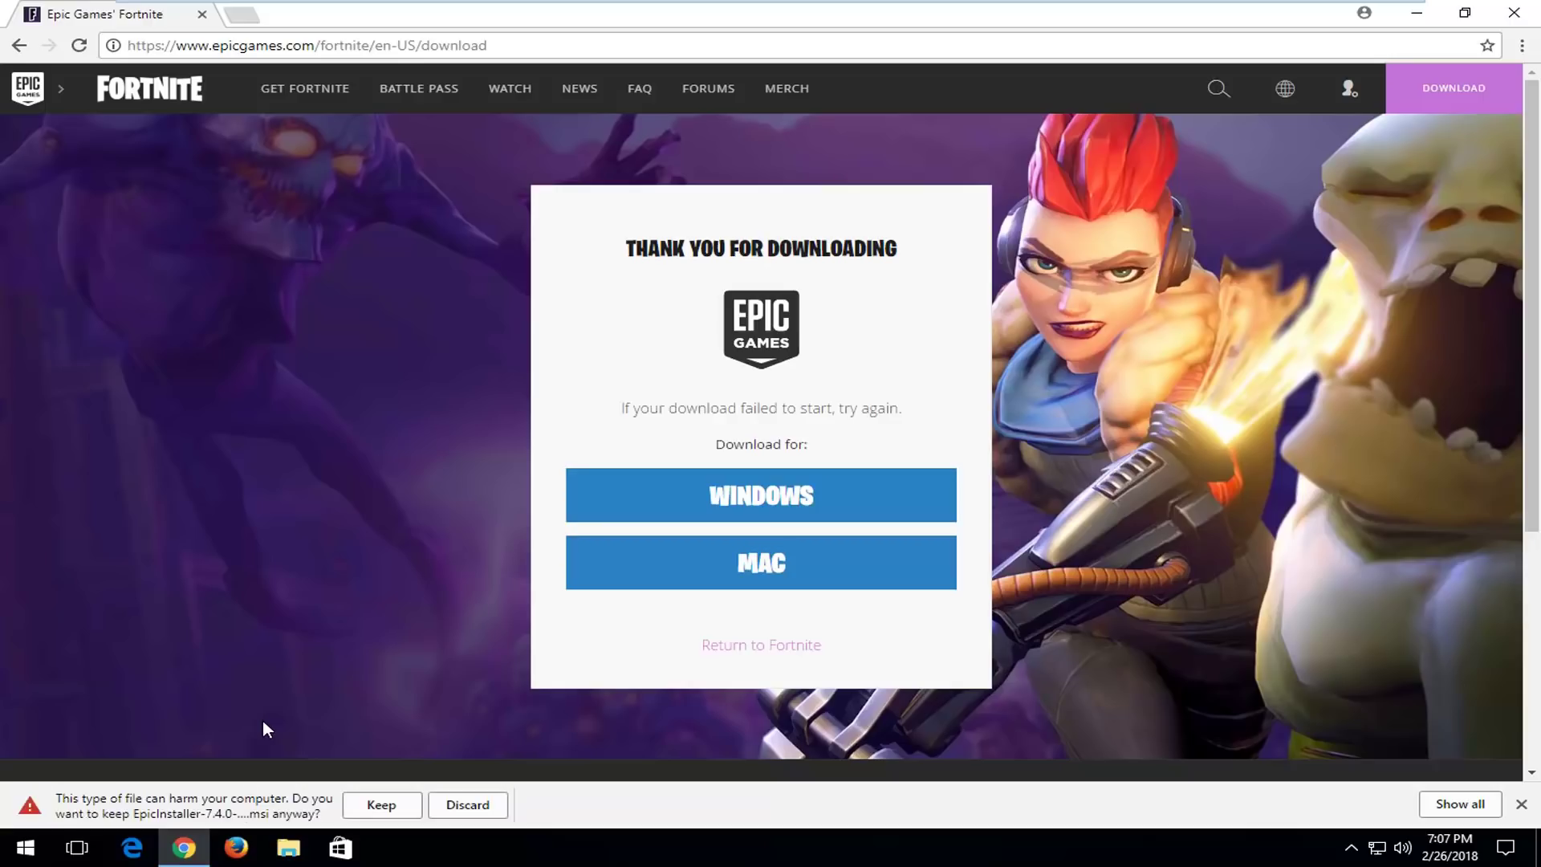
{"action": "left_click", "coordinate": [379, 805]}
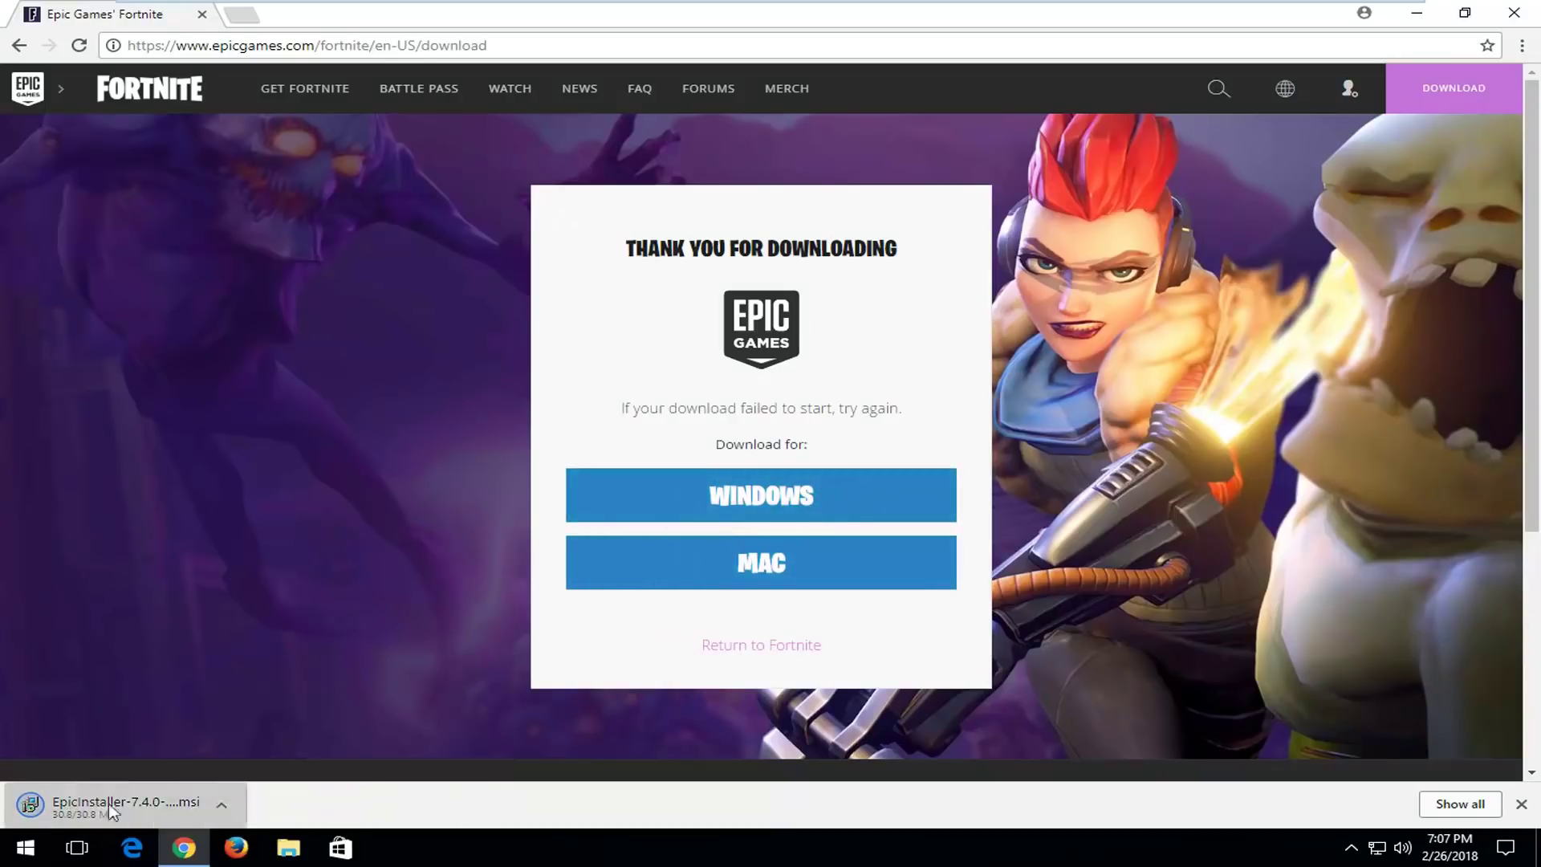
{"action": "left_click", "coordinate": [204, 786]}
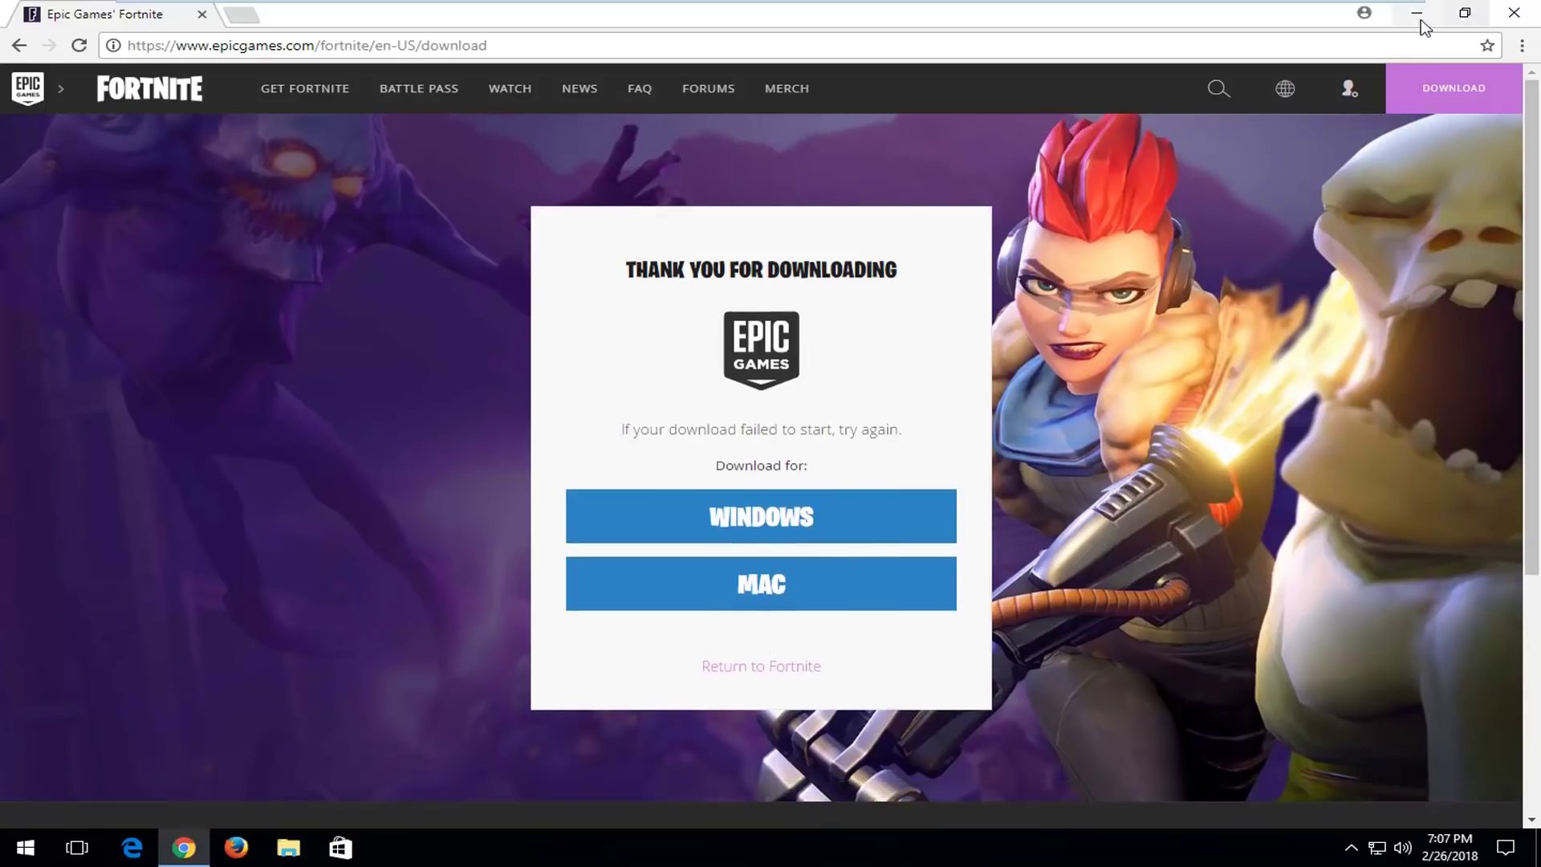
Step: Minimize Chrome and run the installer from the Security Warning to reach the Destination Folder step
{"action": "left_click", "coordinate": [1417, 15]}
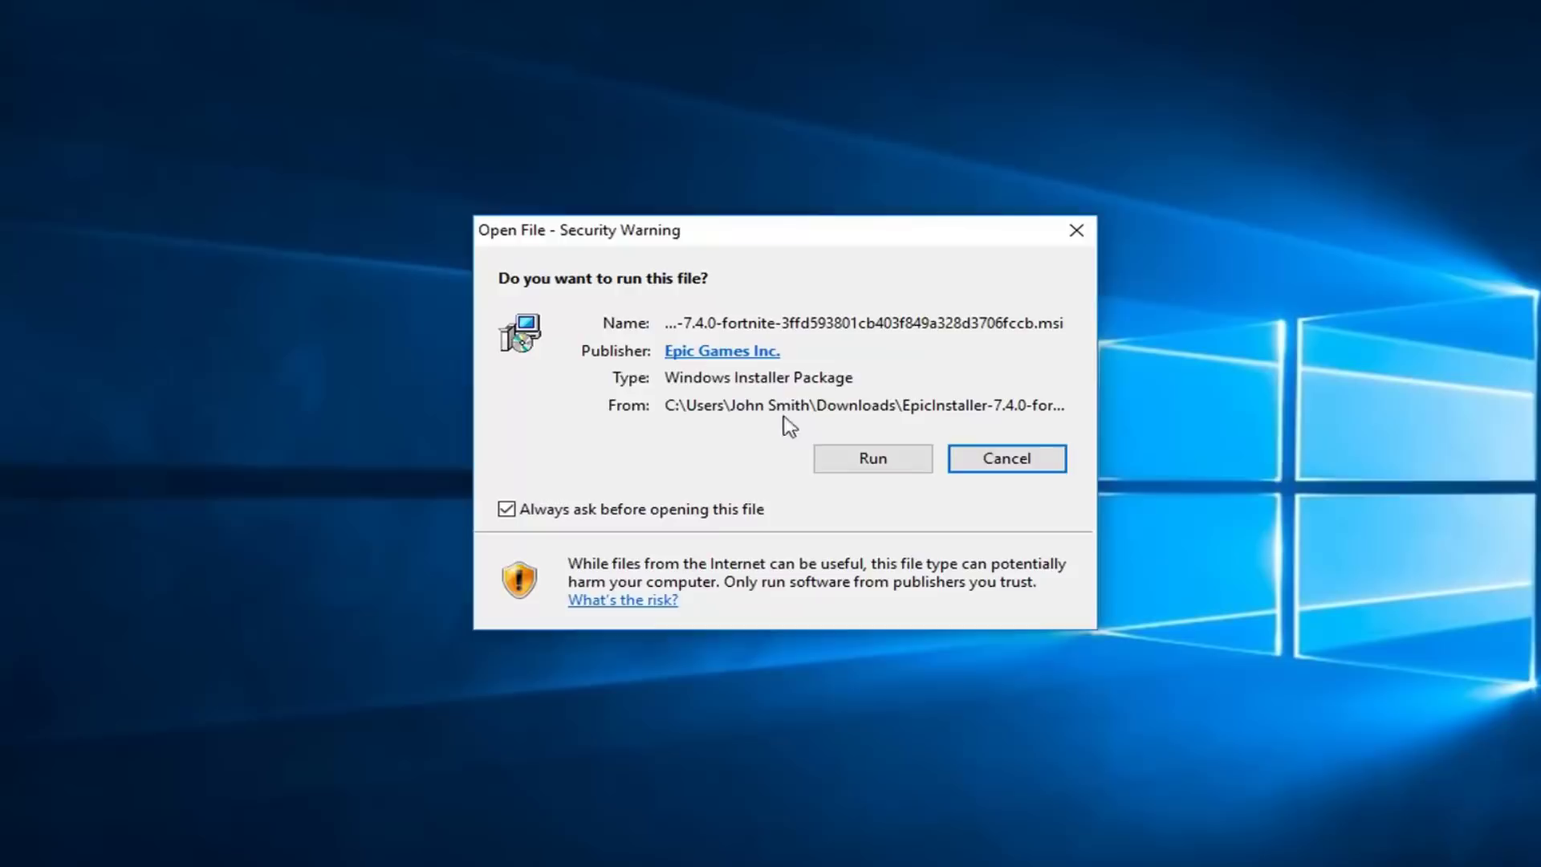
{"action": "left_click", "coordinate": [853, 466]}
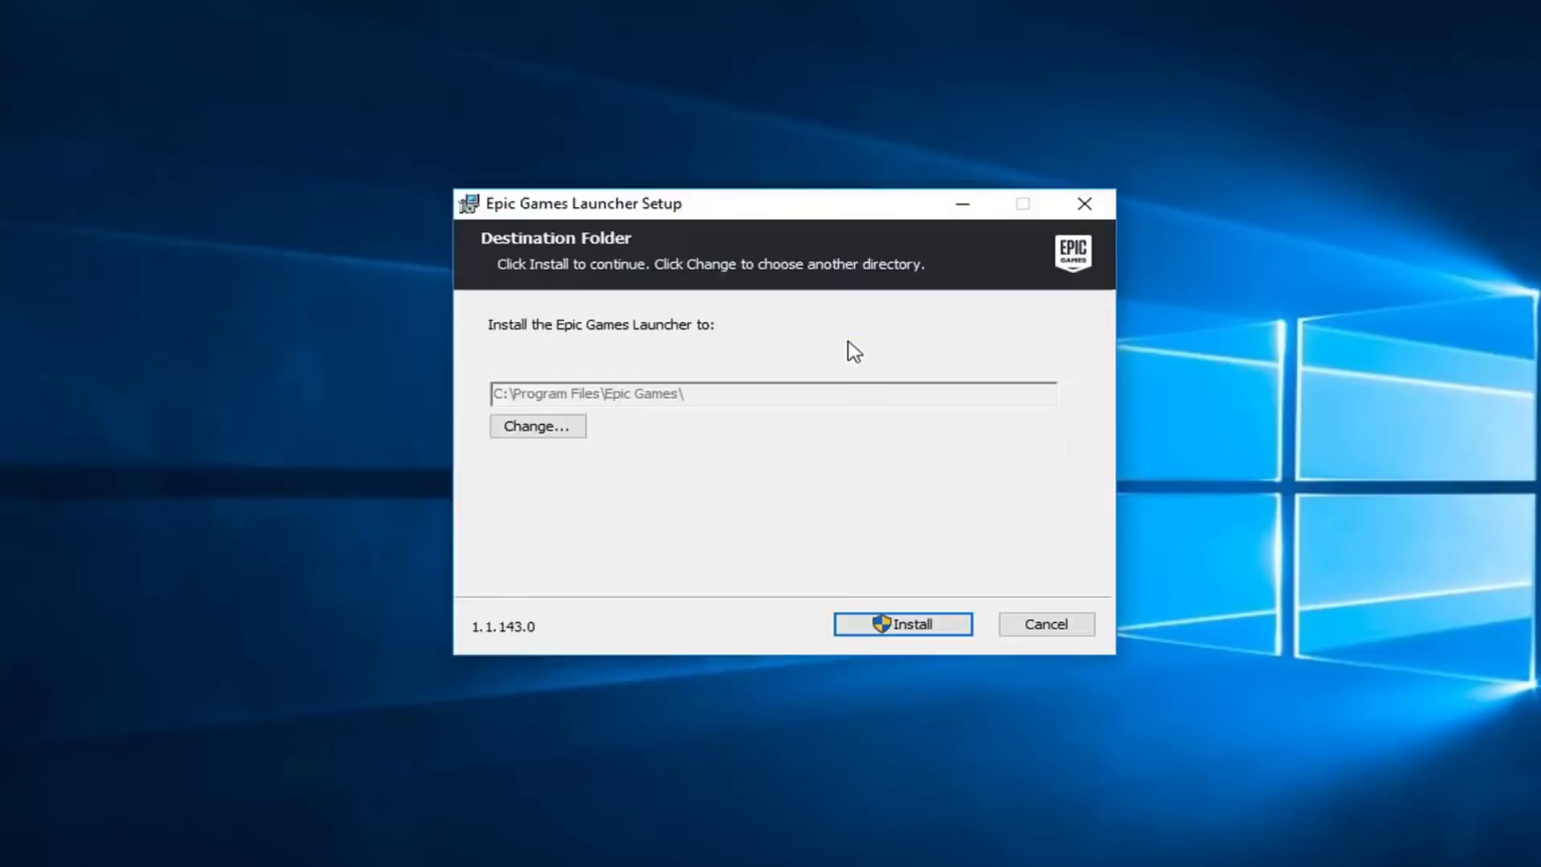
Step: Install into C:\Program Files\Epic Games\ and approve the User Account Control prompt
{"action": "left_click", "coordinate": [893, 628]}
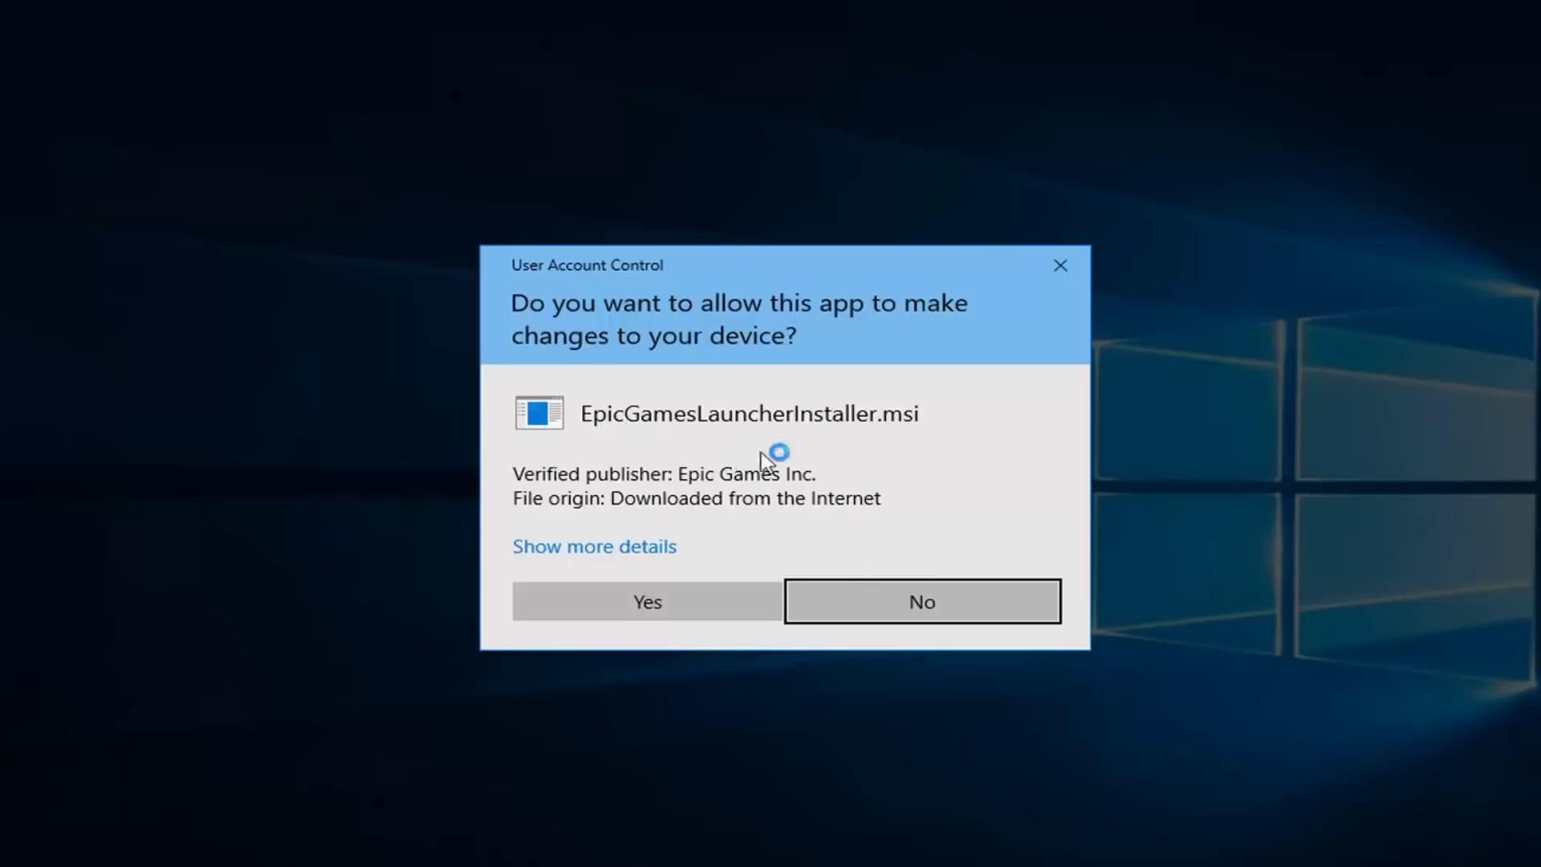
{"action": "left_click", "coordinate": [622, 611]}
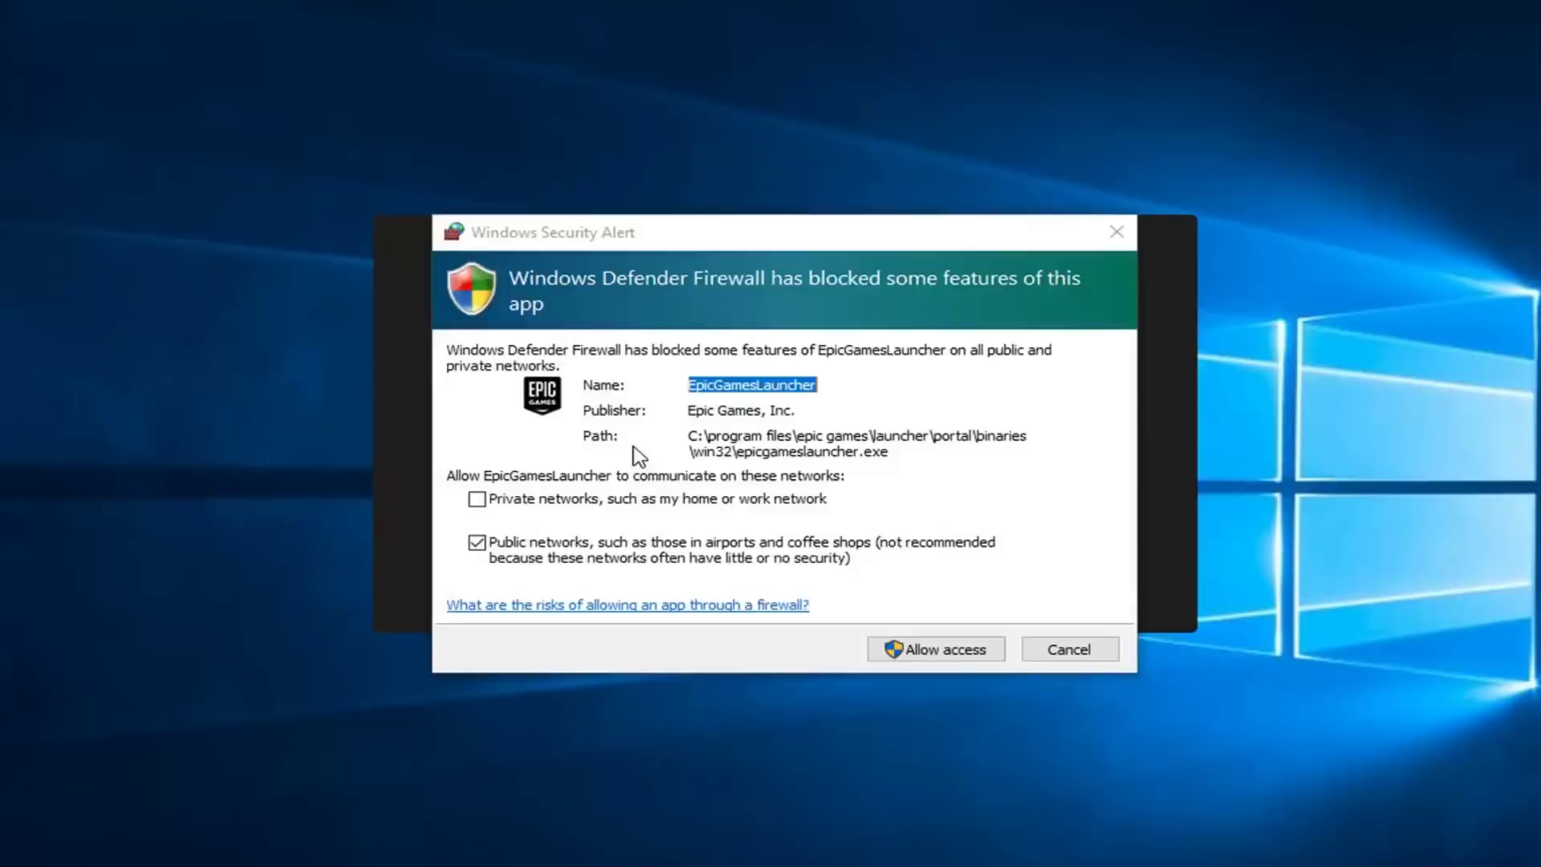
Step: Allow EpicGamesLauncher through Windows Defender Firewall via the security alert
{"action": "left_click", "coordinate": [674, 365]}
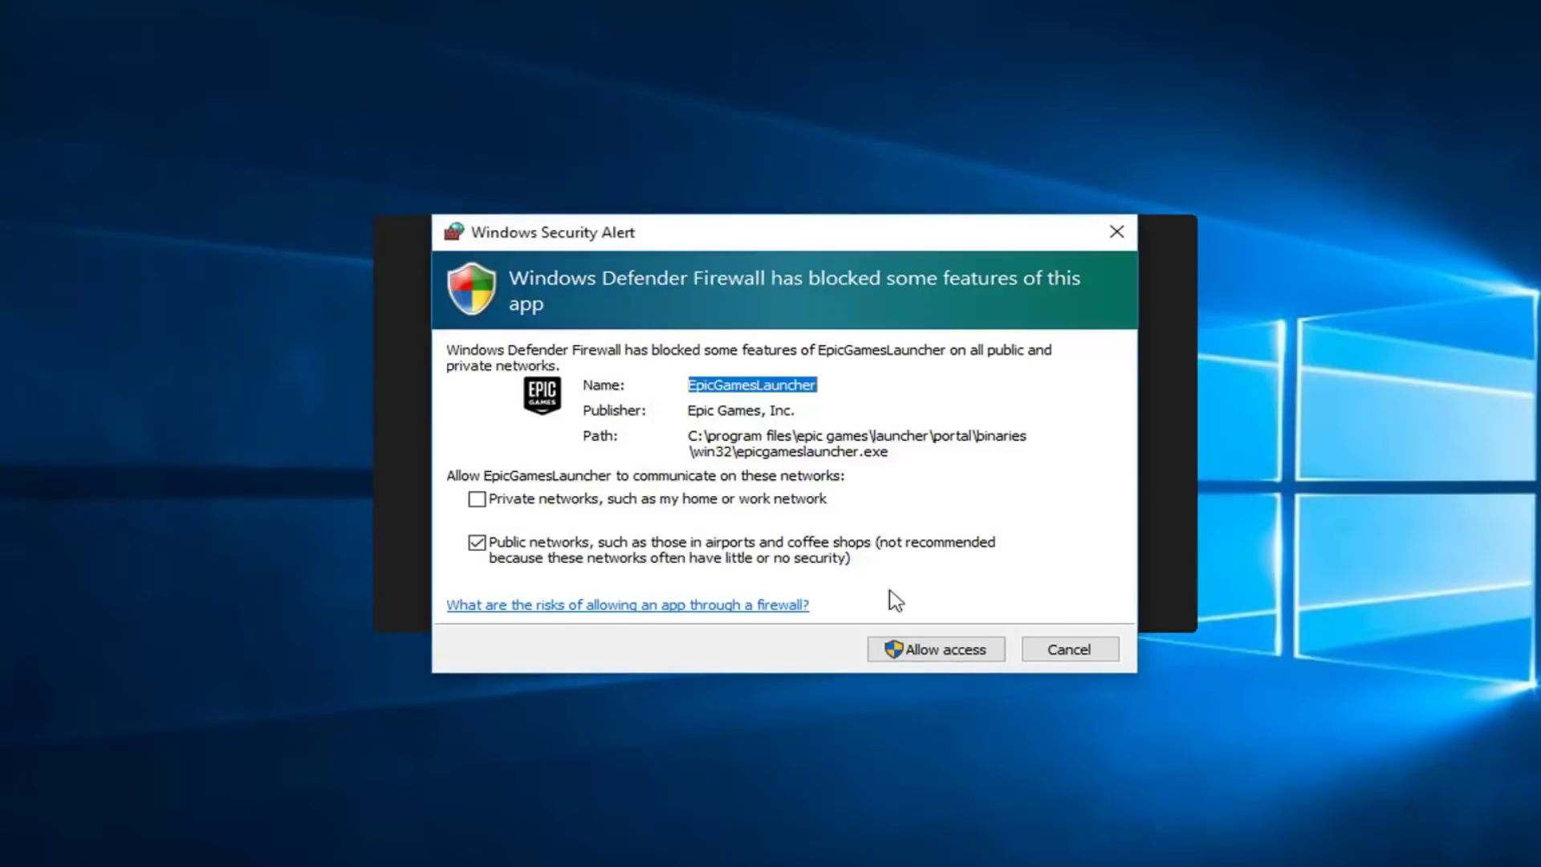
{"action": "left_click", "coordinate": [900, 653]}
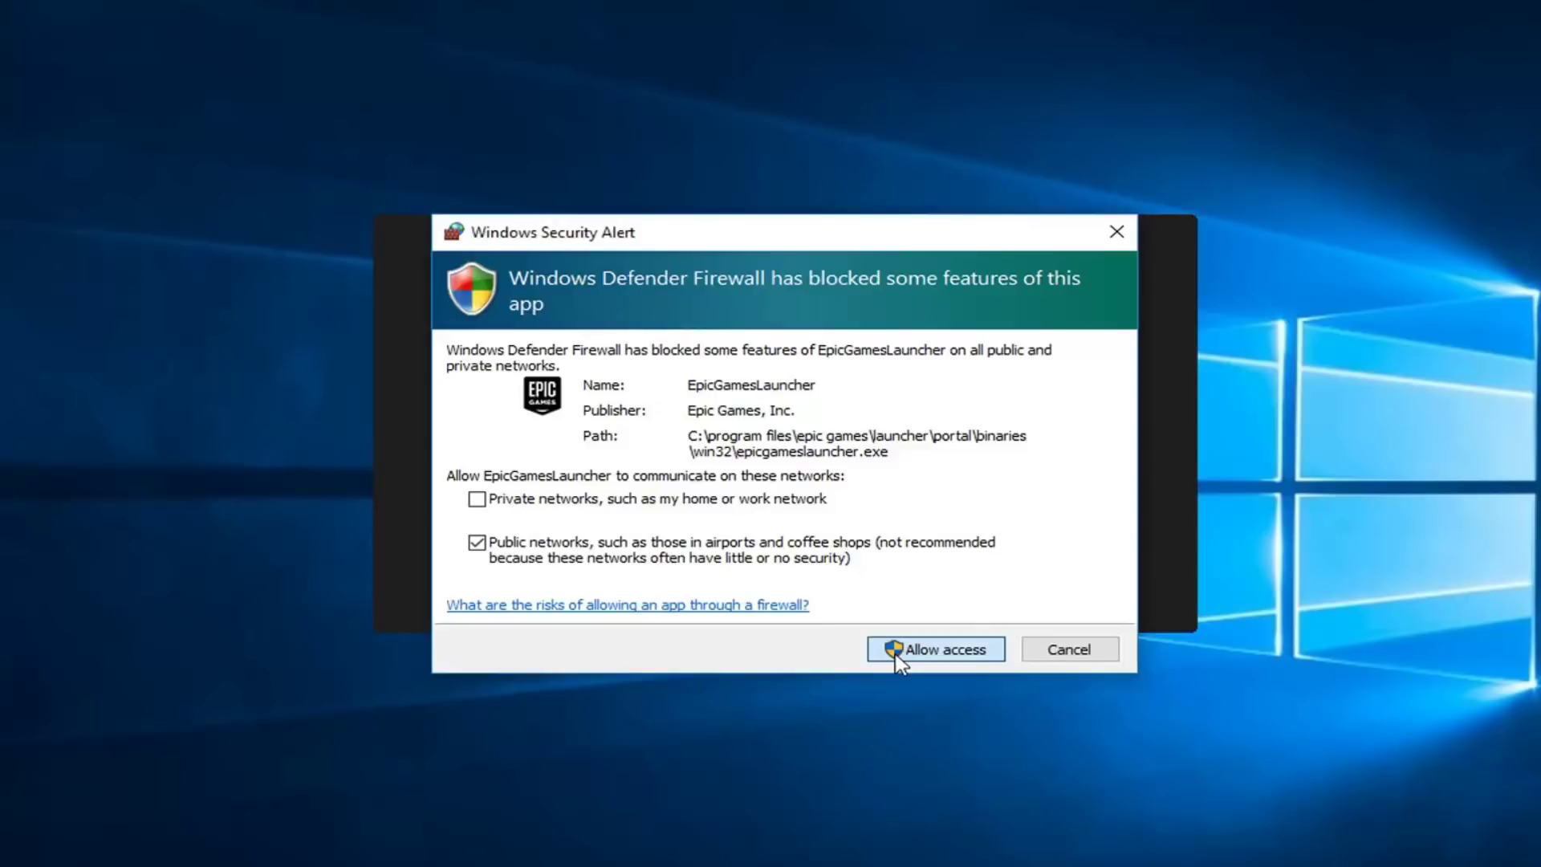
{"action": "left_click", "coordinate": [895, 655]}
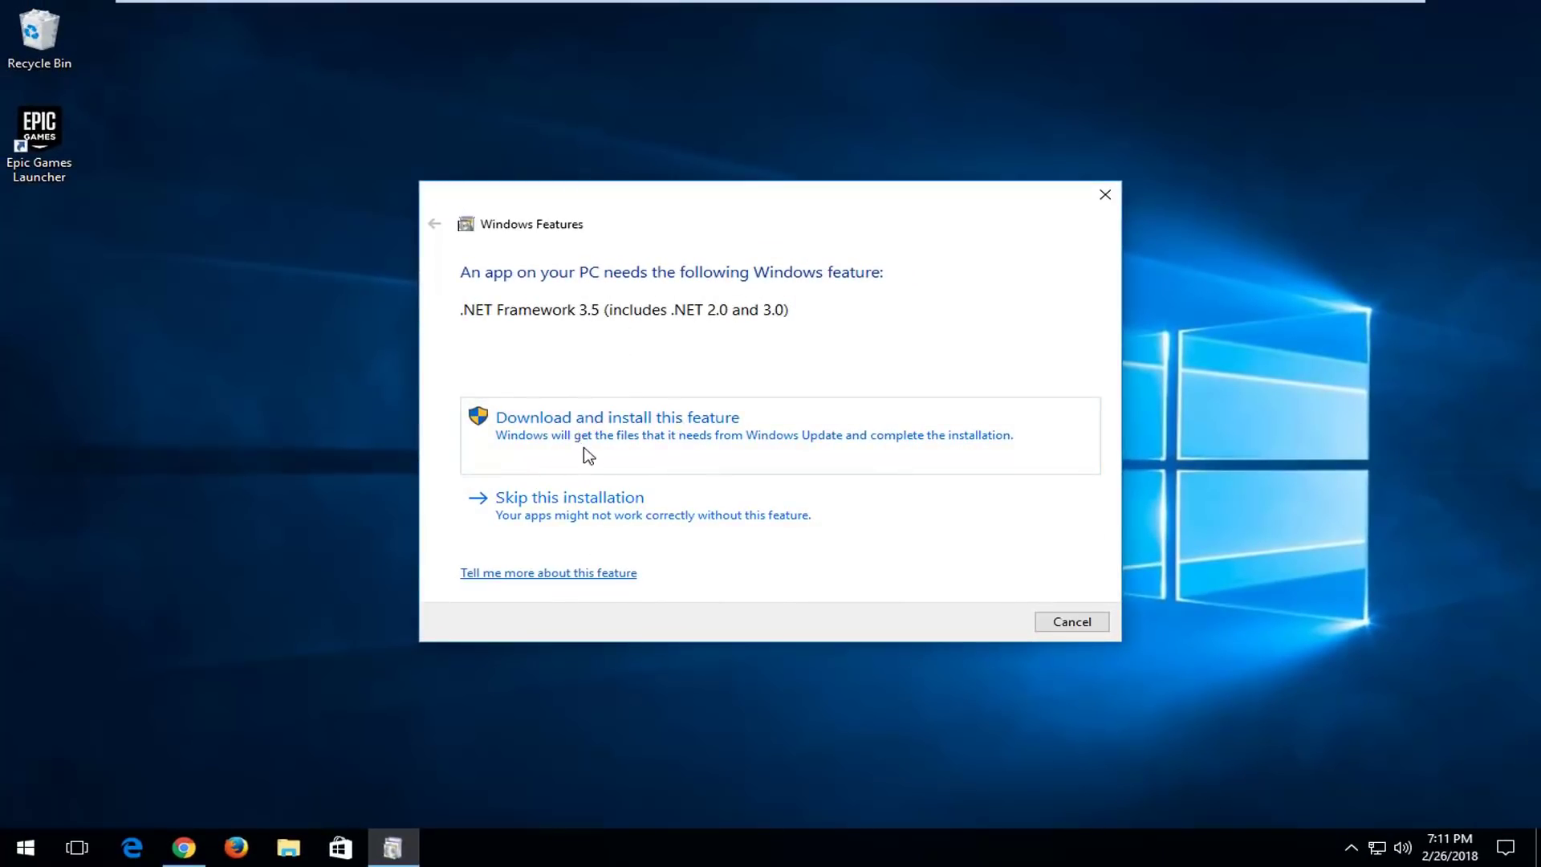
Step: Skip the .NET Framework 3.5 installation request
{"action": "left_click", "coordinate": [572, 522]}
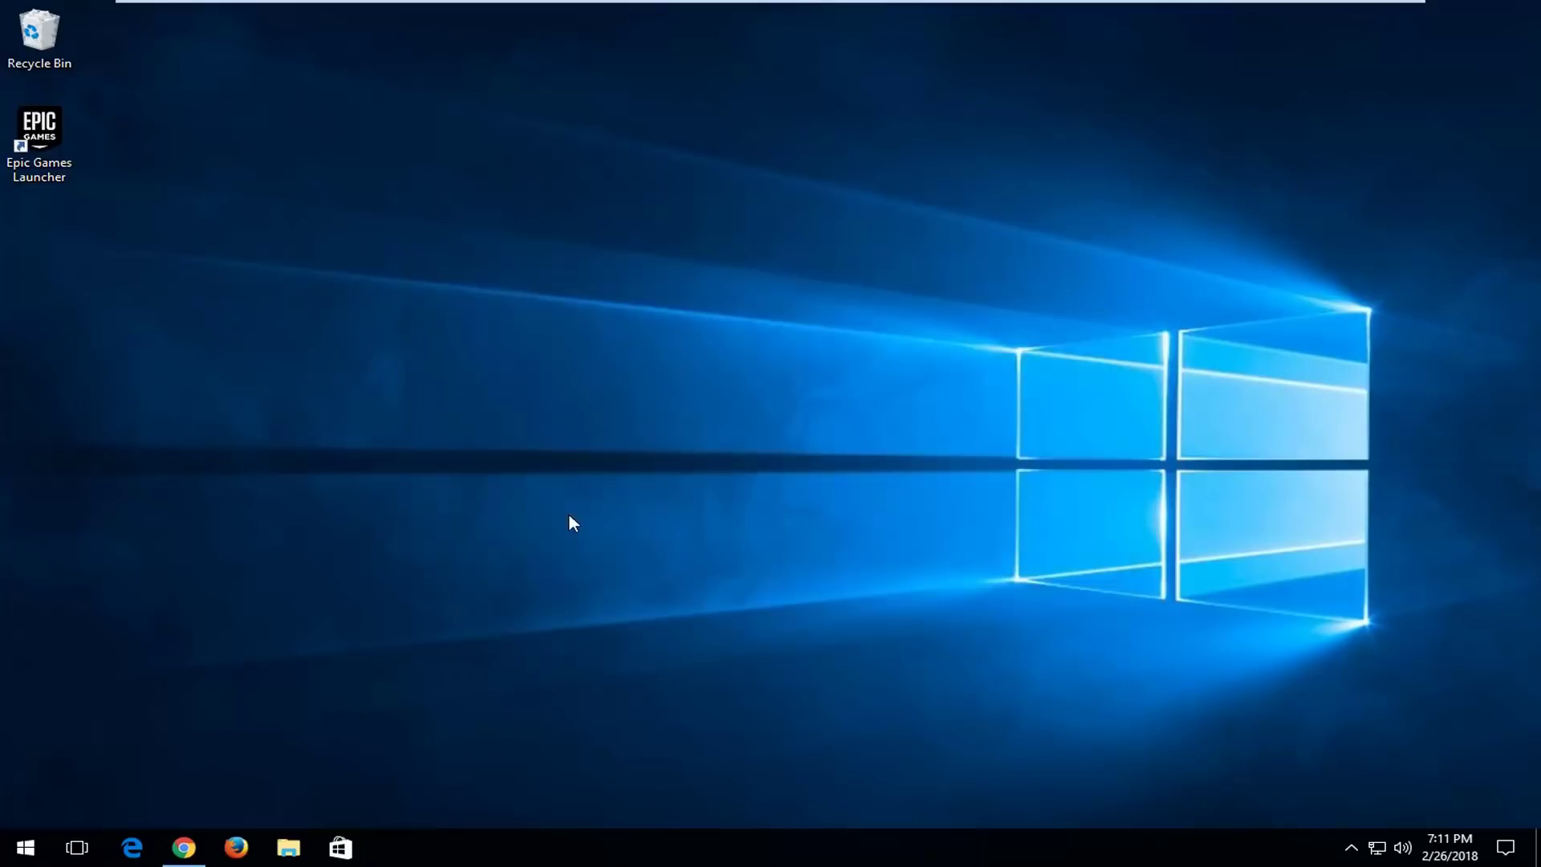
Step: Launch Epic Games Launcher from its desktop shortcut and clear the desktop selection
{"action": "double_click", "coordinate": [56, 144]}
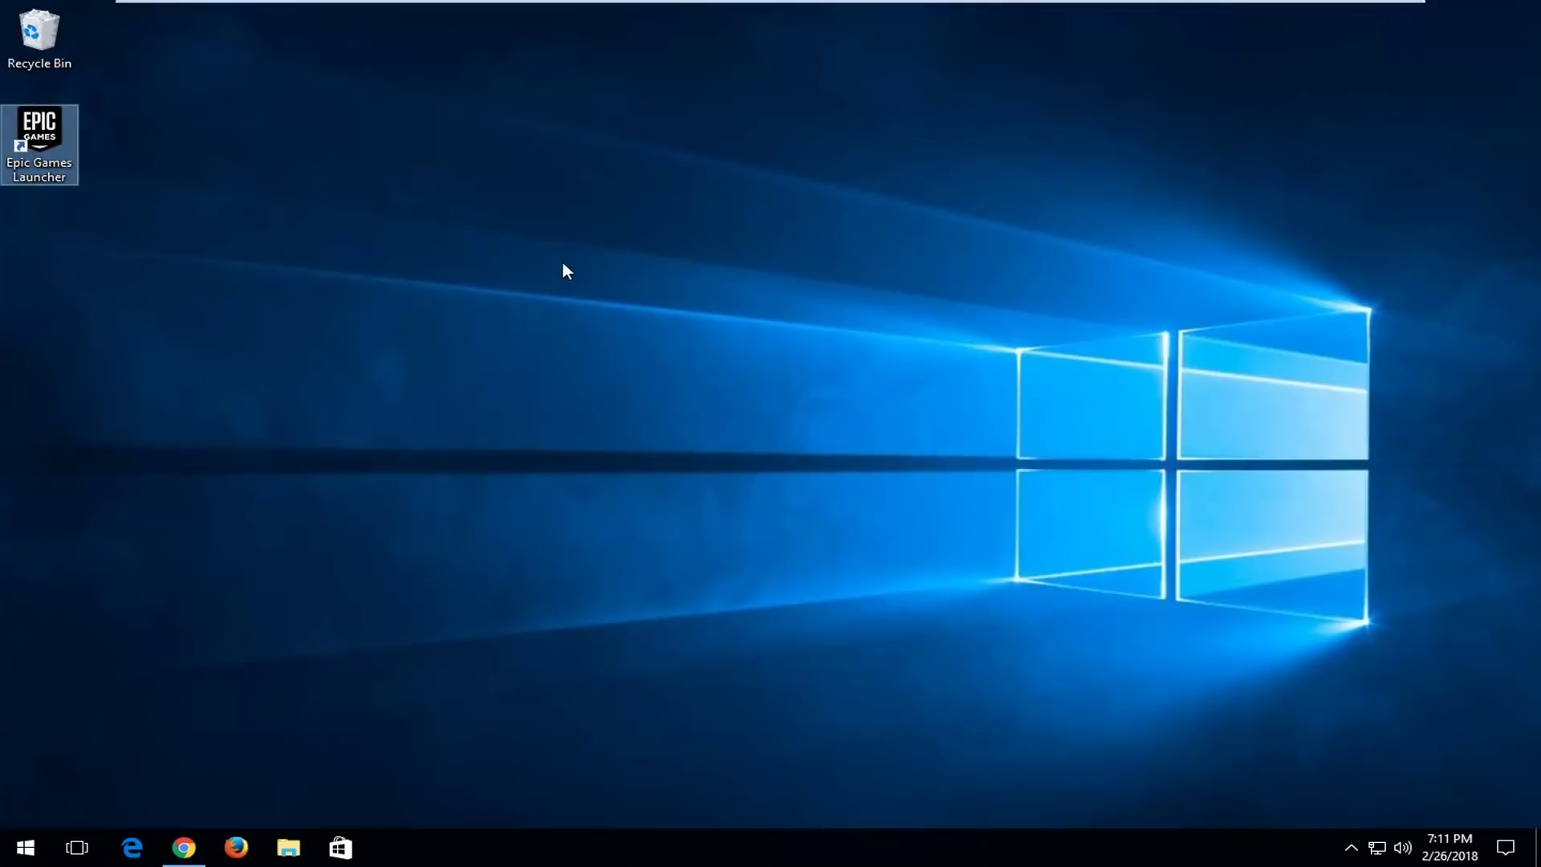
{"action": "left_click", "coordinate": [324, 262]}
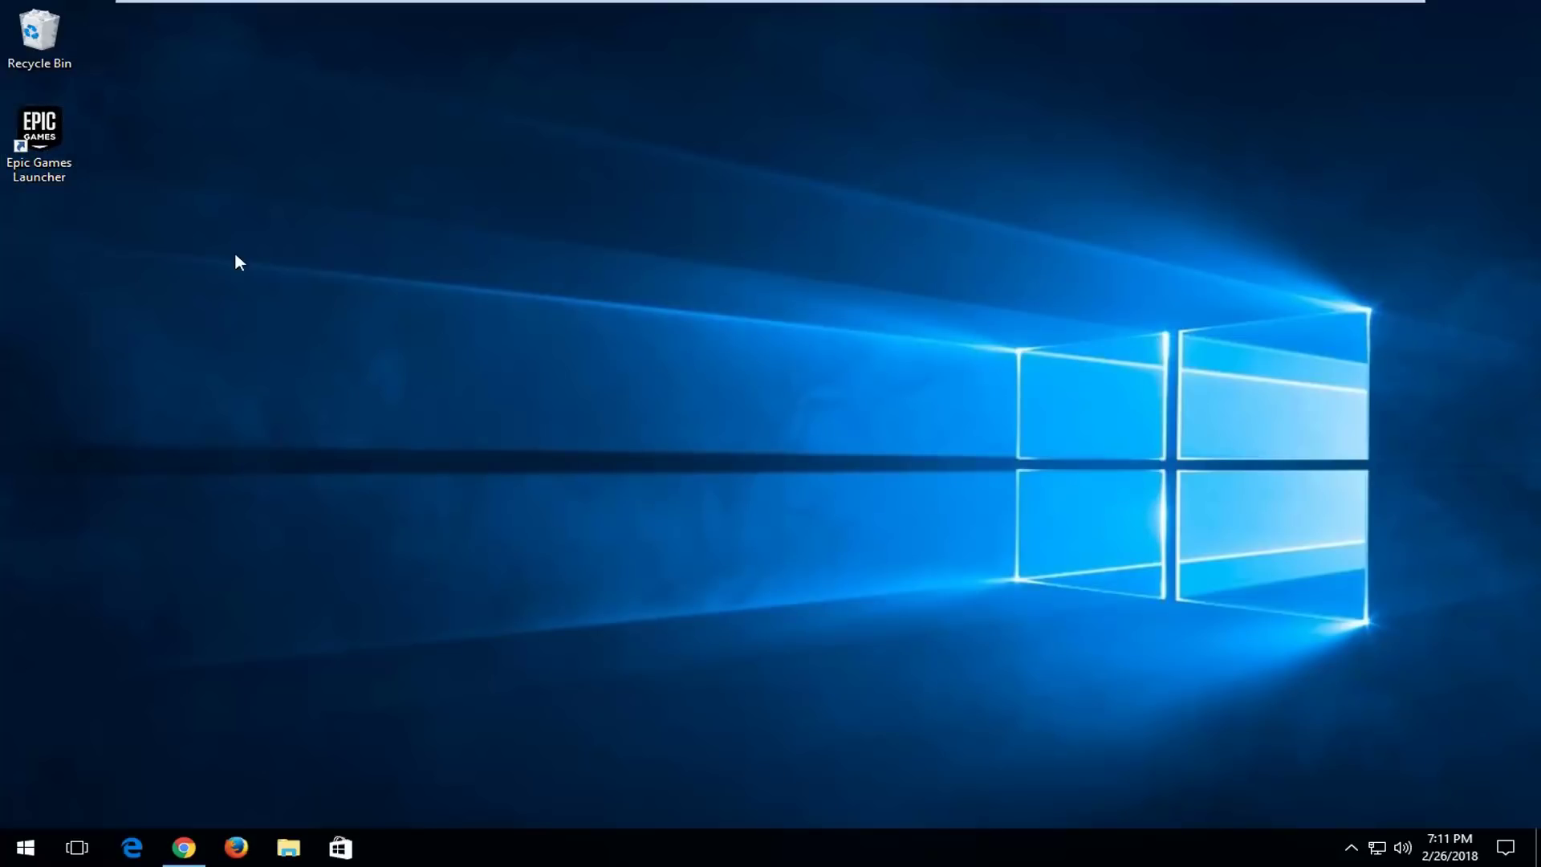